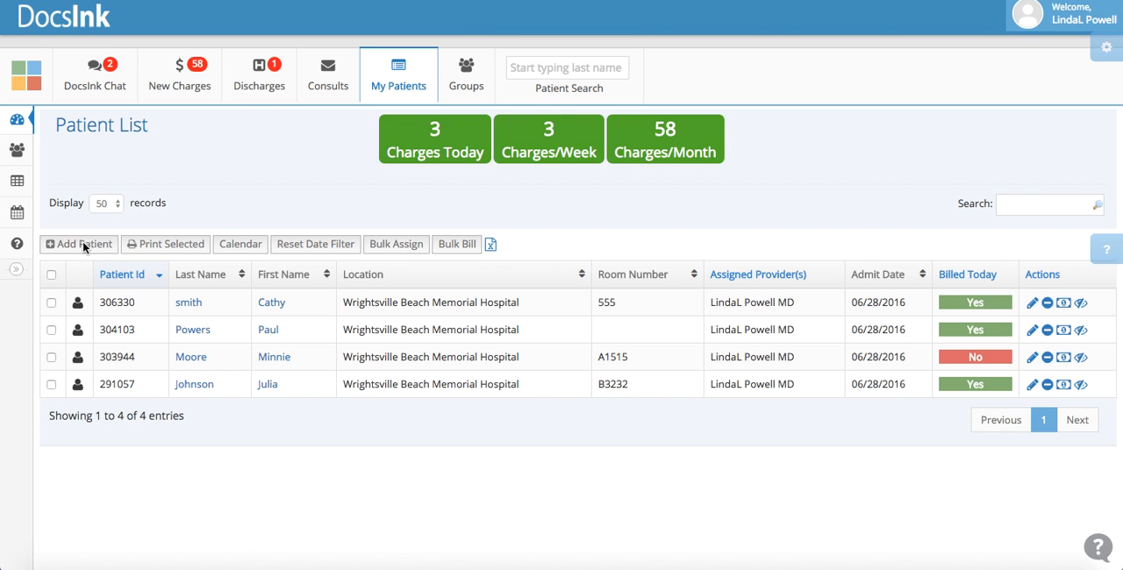
Start adding a new patient from the patient list and enter the patient's last and first name
{"action": "left_click", "coordinate": [54, 245]}
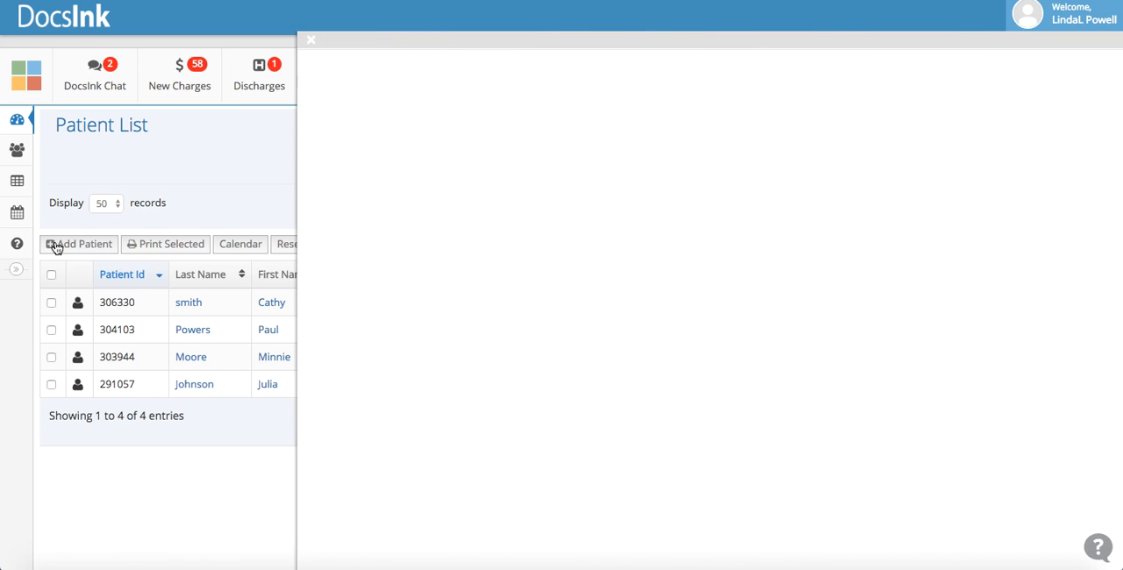
{"action": "left_click", "coordinate": [466, 153]}
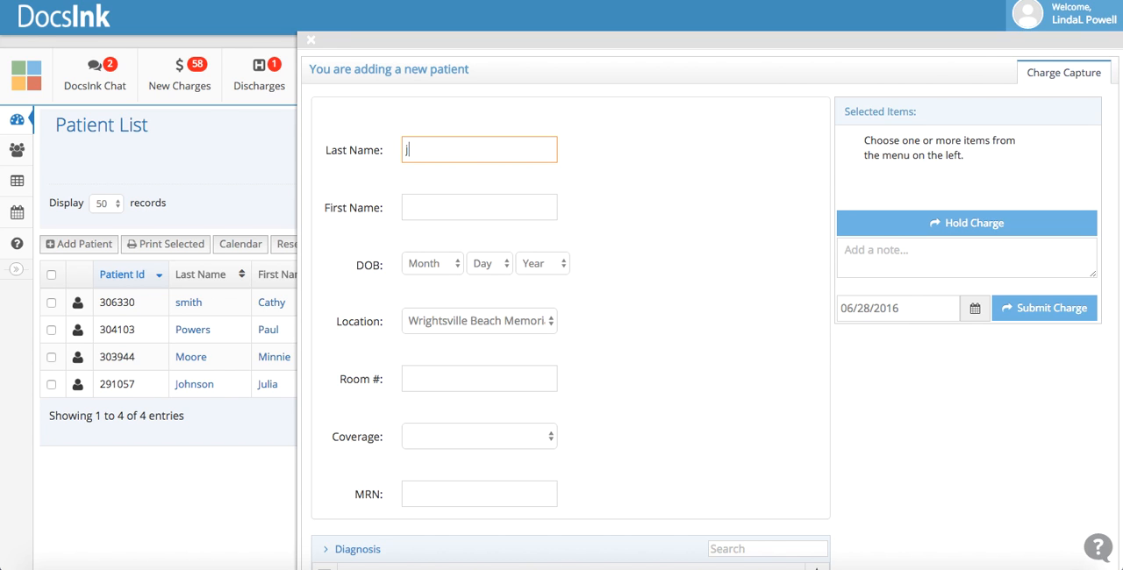
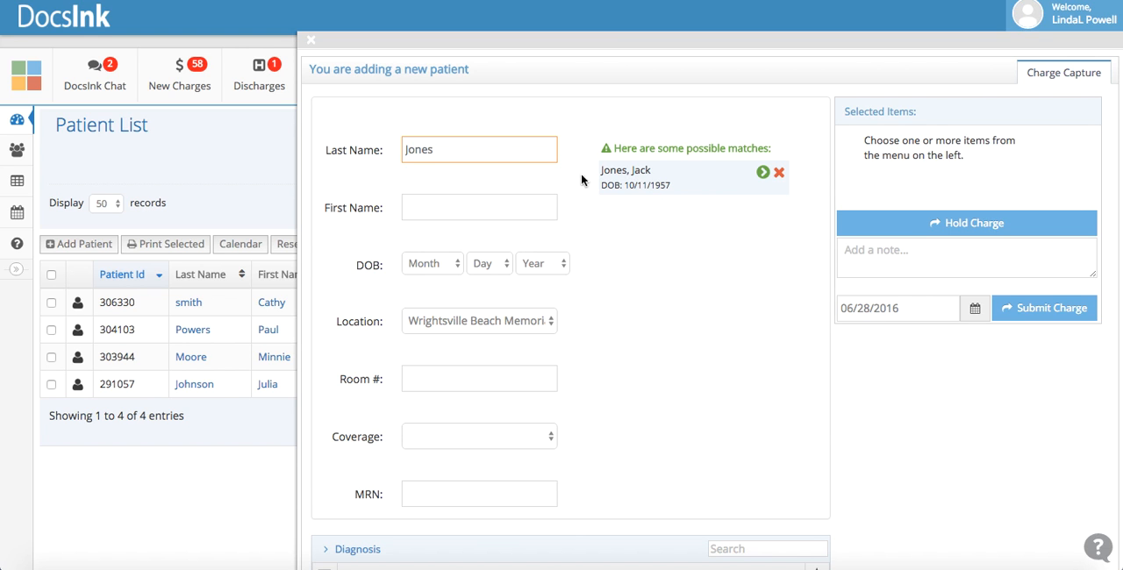
{"action": "left_click", "coordinate": [470, 204]}
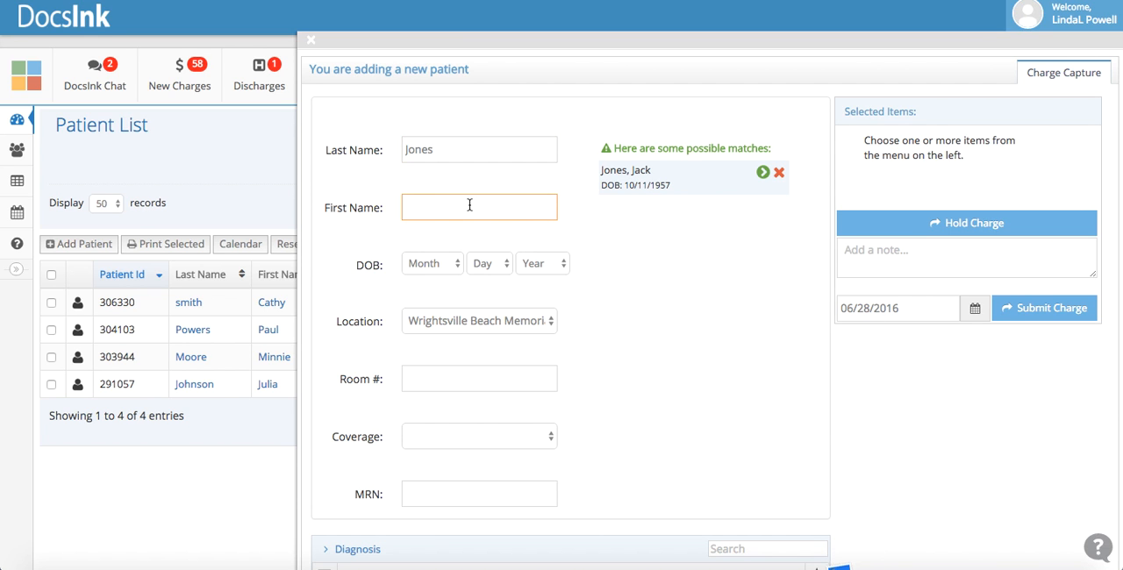
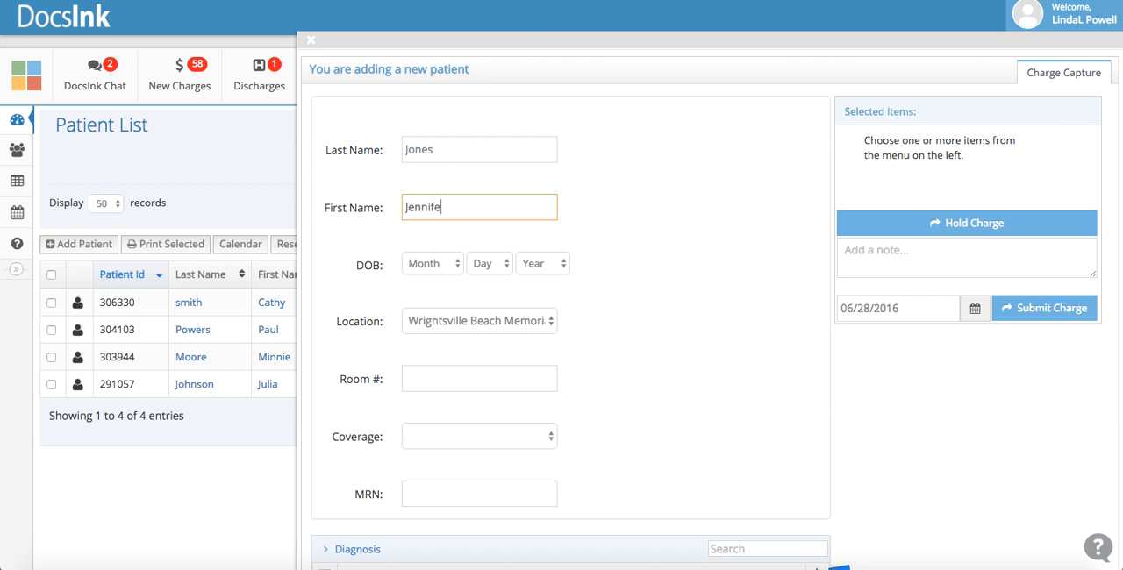
{"action": "key", "text": "Tab"}
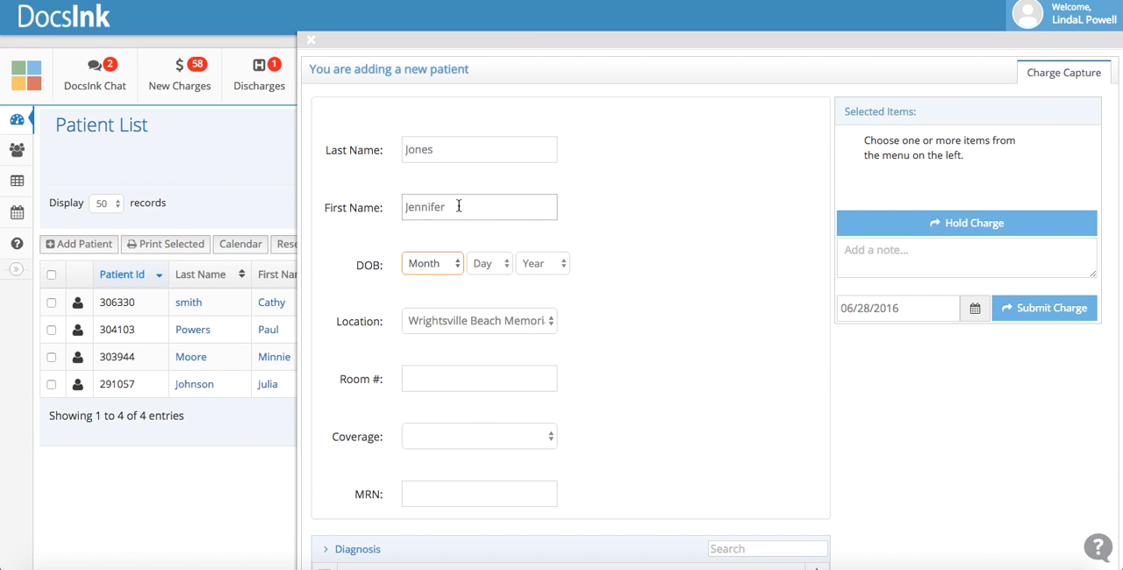
Set the new patient's date of birth by choosing the month, day and year
{"action": "left_click", "coordinate": [445, 259]}
{"action": "left_click", "coordinate": [487, 272]}
{"action": "key", "text": "f"}
{"action": "left_click", "coordinate": [488, 268]}
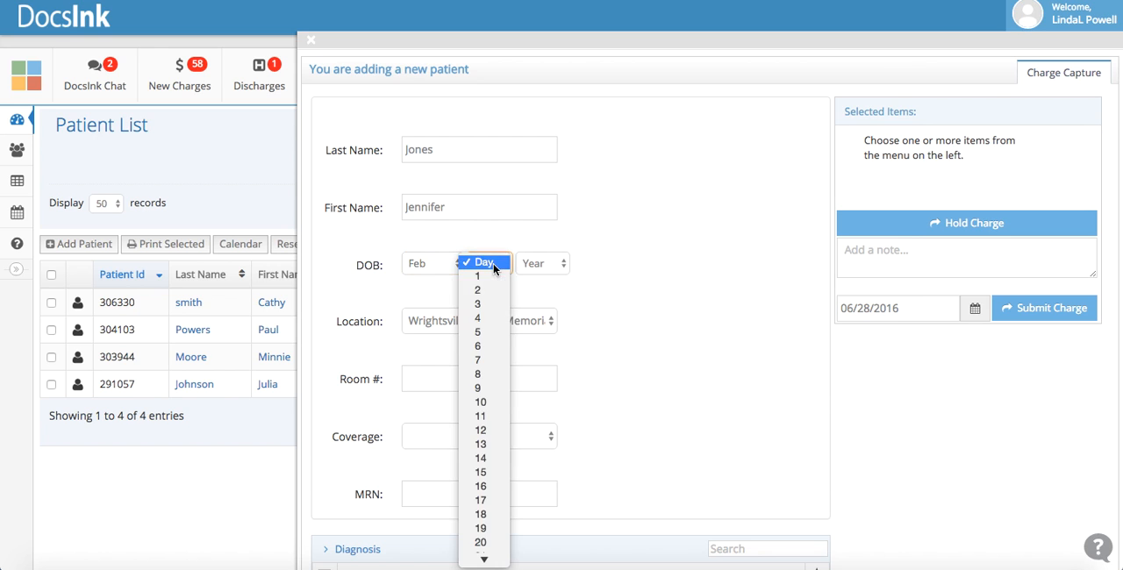
{"action": "left_click", "coordinate": [490, 318]}
{"action": "left_click", "coordinate": [528, 263]}
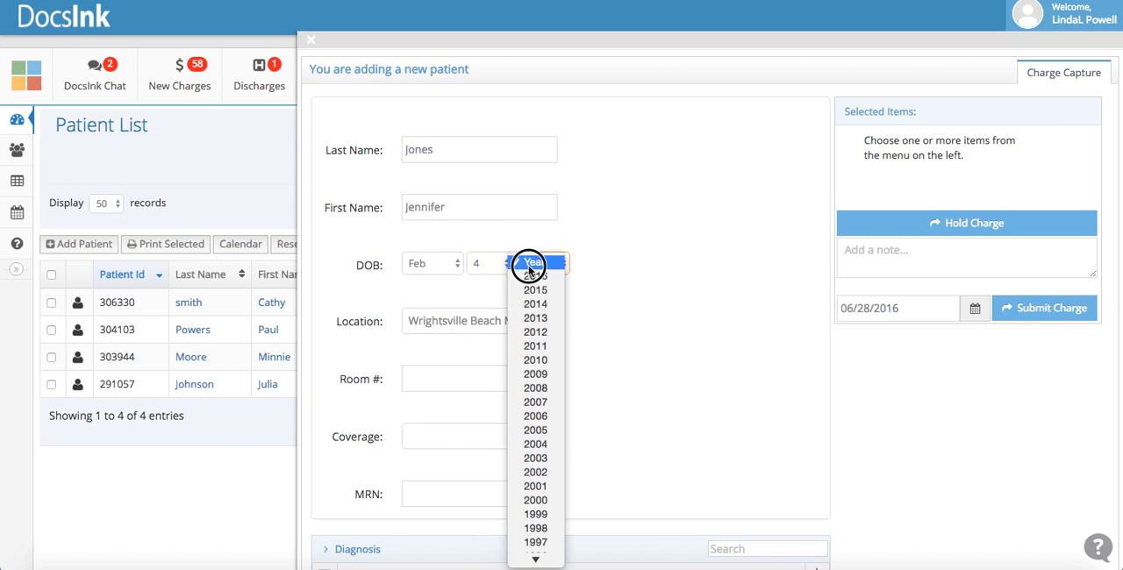
{"action": "left_click", "coordinate": [552, 516]}
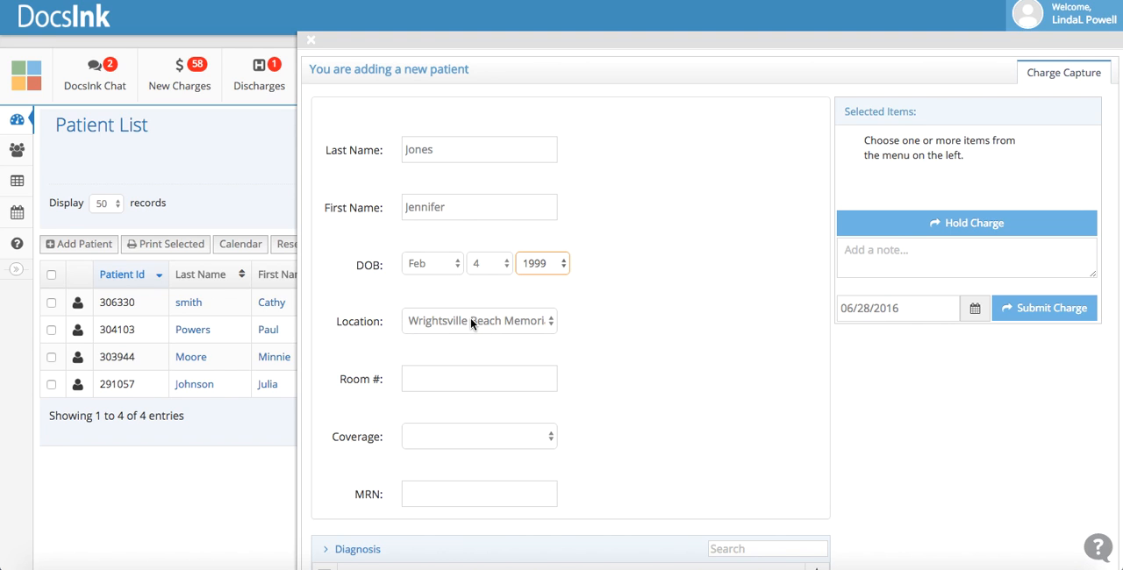
Set the new patient's room number to 121
{"action": "left_click", "coordinate": [467, 379]}
{"action": "type", "text": "121"}
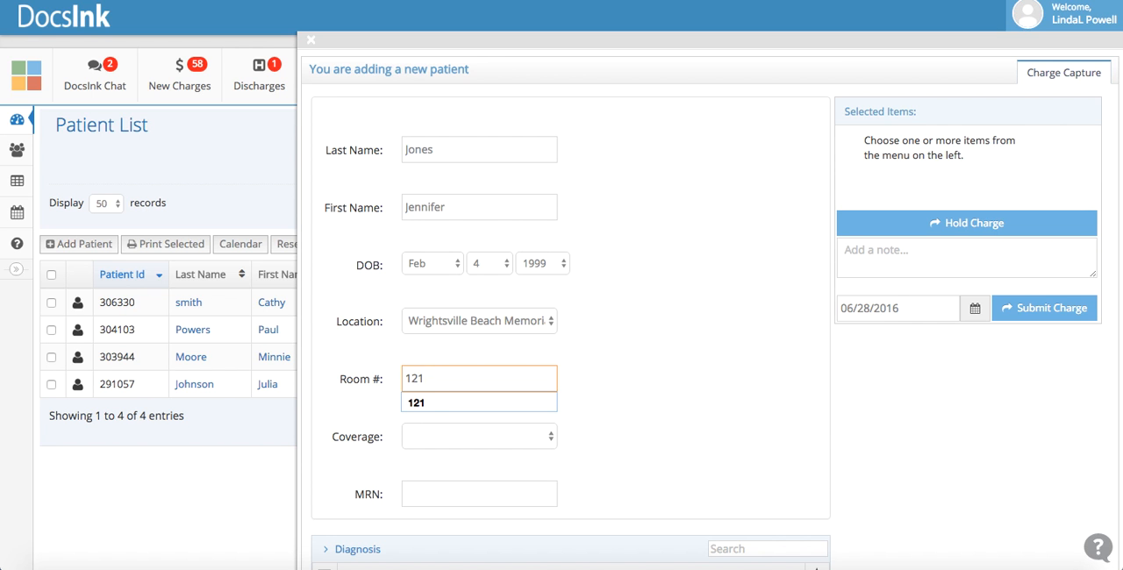
{"action": "left_click", "coordinate": [414, 403]}
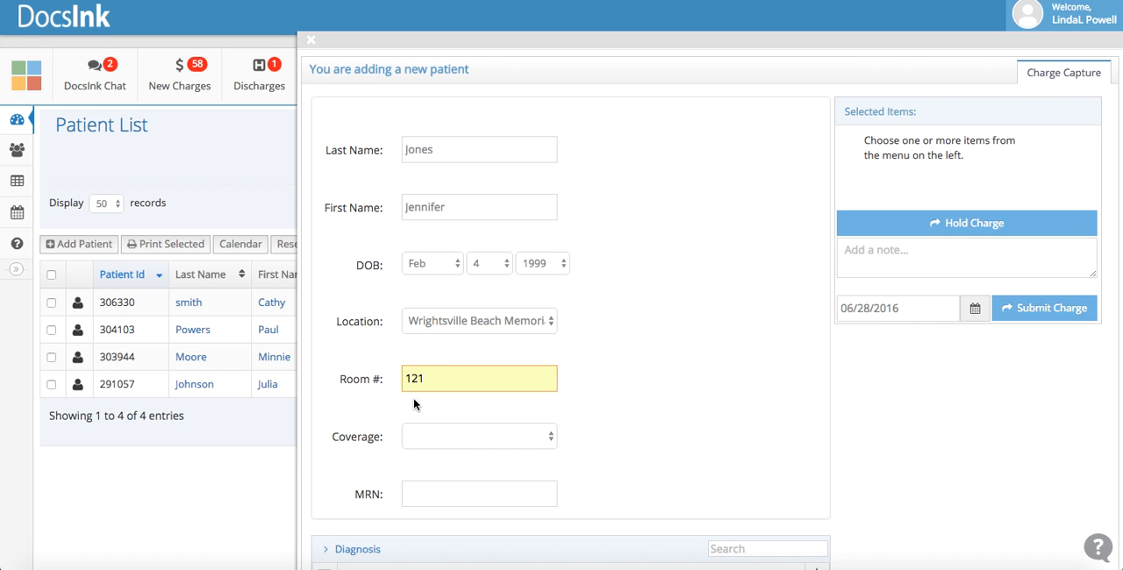
{"action": "scroll", "coordinate": [450, 448], "scroll_direction": "down", "scroll_amount": 10}
{"action": "scroll", "coordinate": [450, 448], "scroll_direction": "up", "scroll_amount": 10}
{"action": "scroll", "coordinate": [518, 443], "scroll_direction": "down", "scroll_amount": 3}
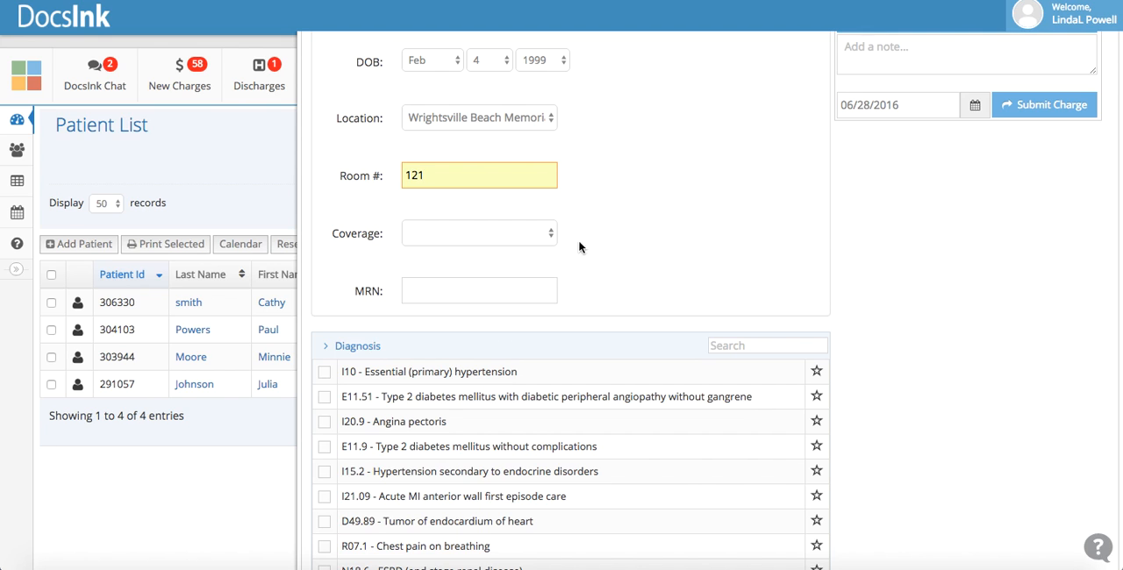
{"action": "left_click", "coordinate": [513, 285]}
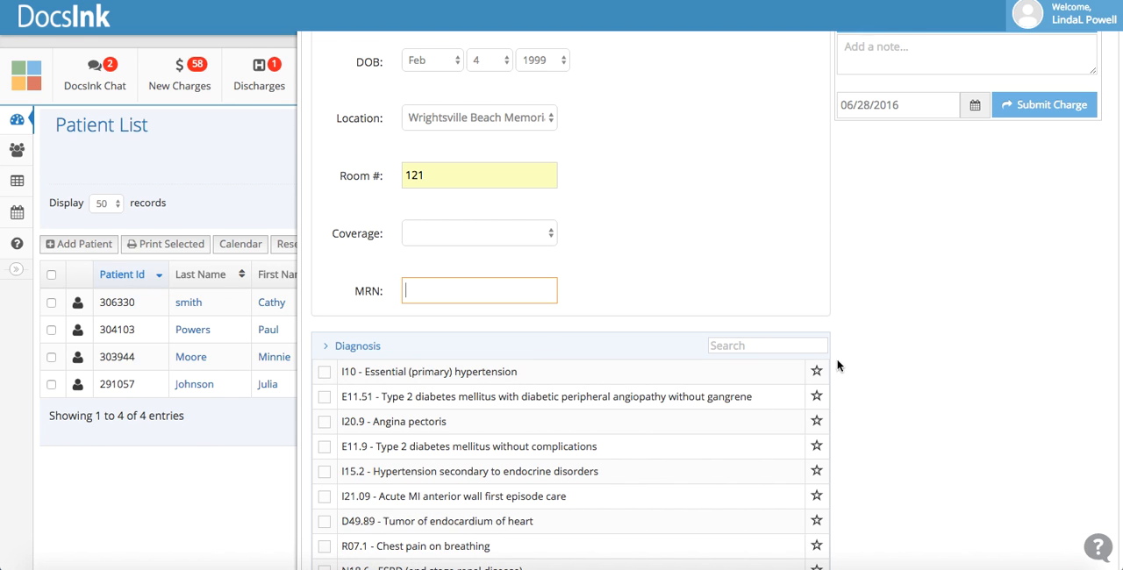
Search the diagnoses for "acute pneum", select J18.9 - Acute pneumonitis and collapse the diagnosis list
{"action": "left_click", "coordinate": [776, 346]}
{"action": "type", "text": "acute pneum"}
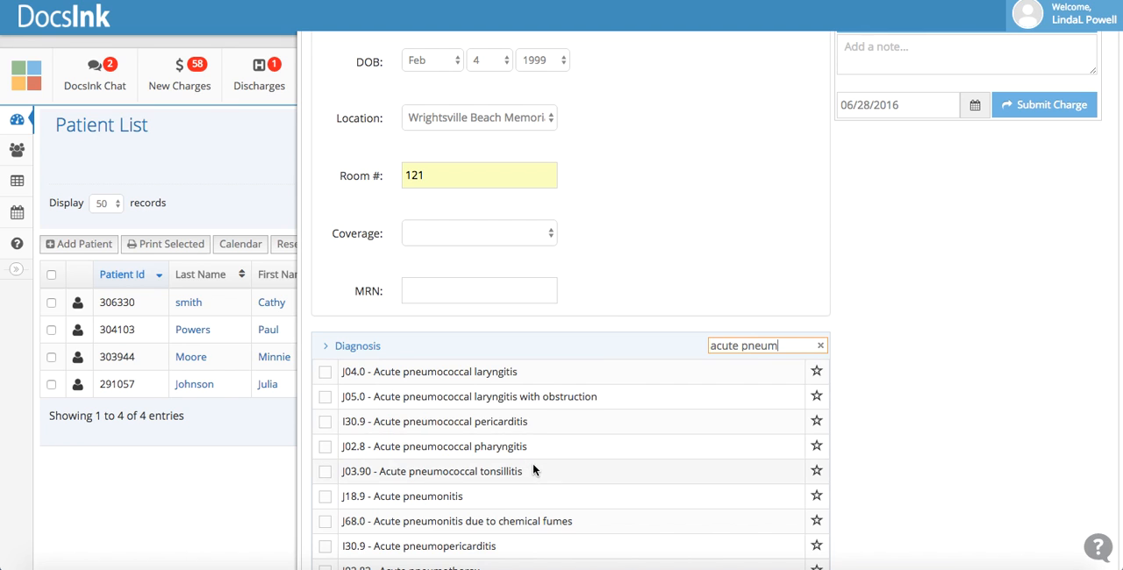
{"action": "left_click", "coordinate": [325, 496]}
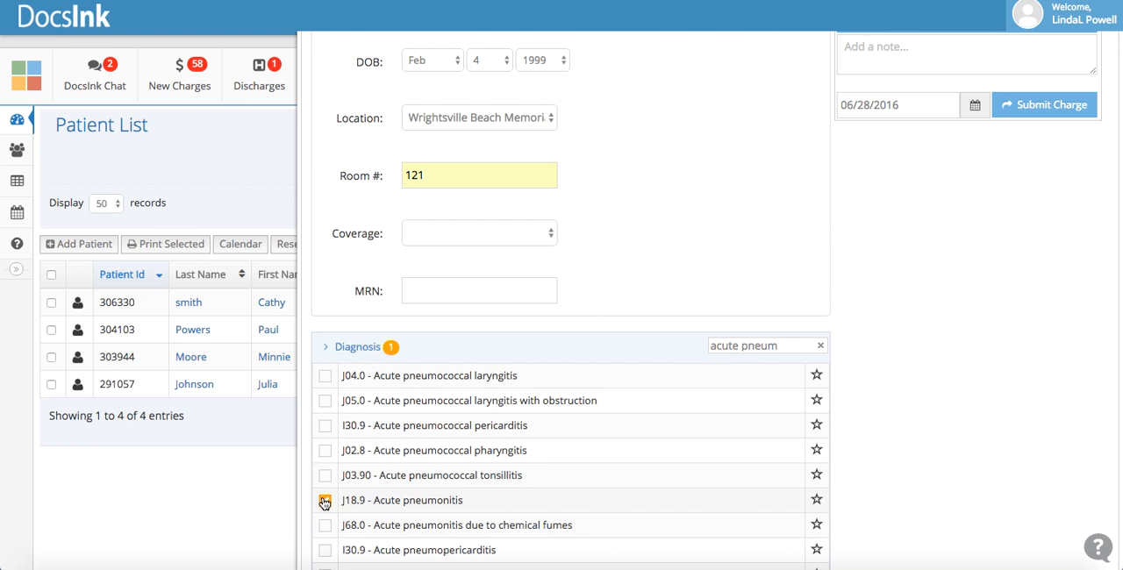
{"action": "left_click", "coordinate": [327, 347]}
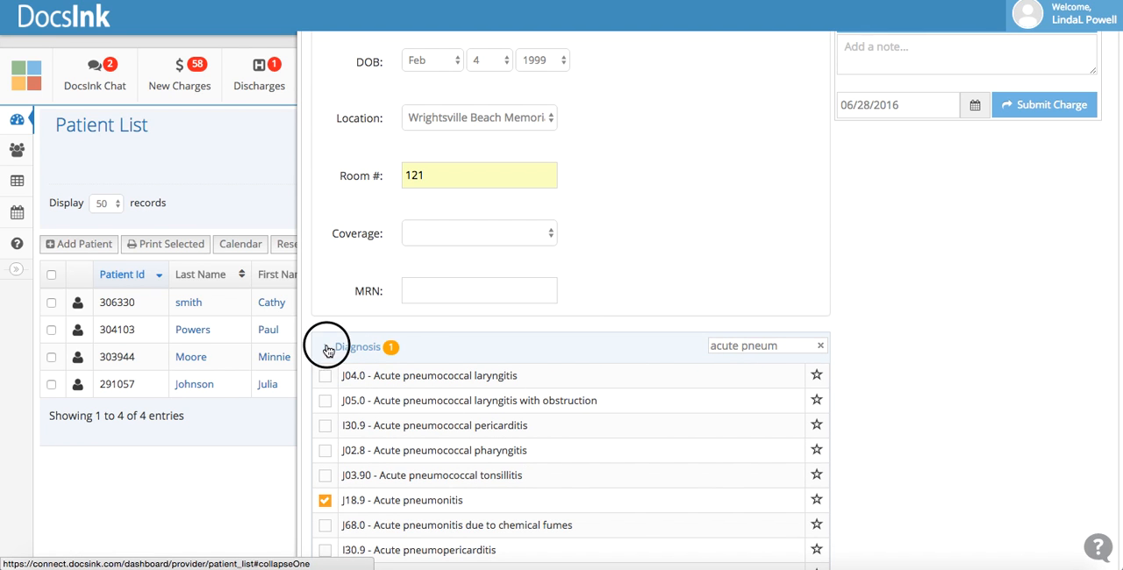
Add the procedure code 99222 - Initial hospital care for 50 minutes and submit the patient's charge
{"action": "left_click", "coordinate": [327, 464]}
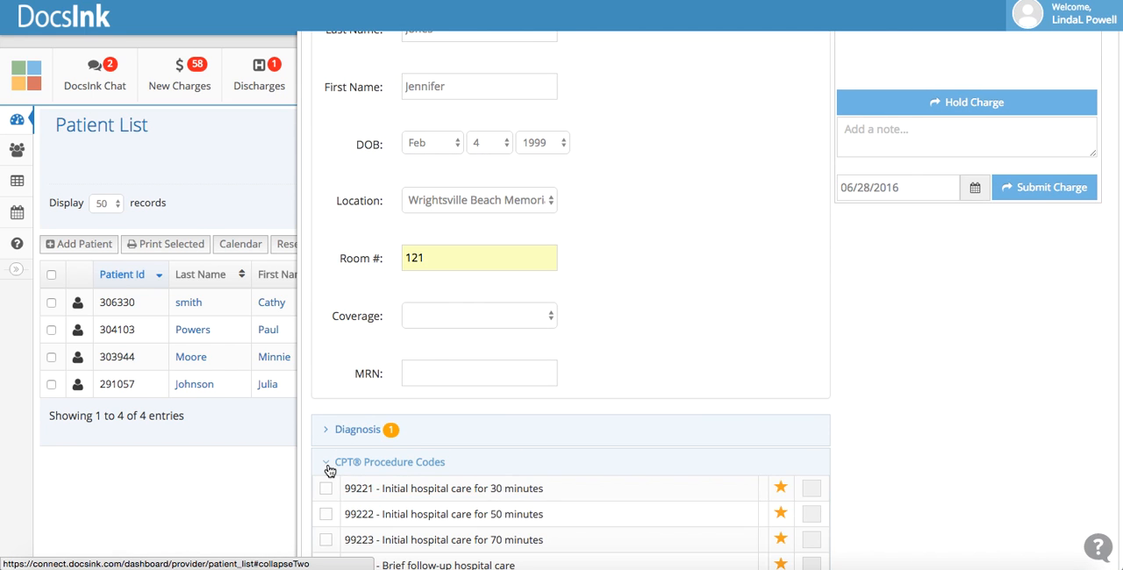
{"action": "left_click", "coordinate": [327, 515]}
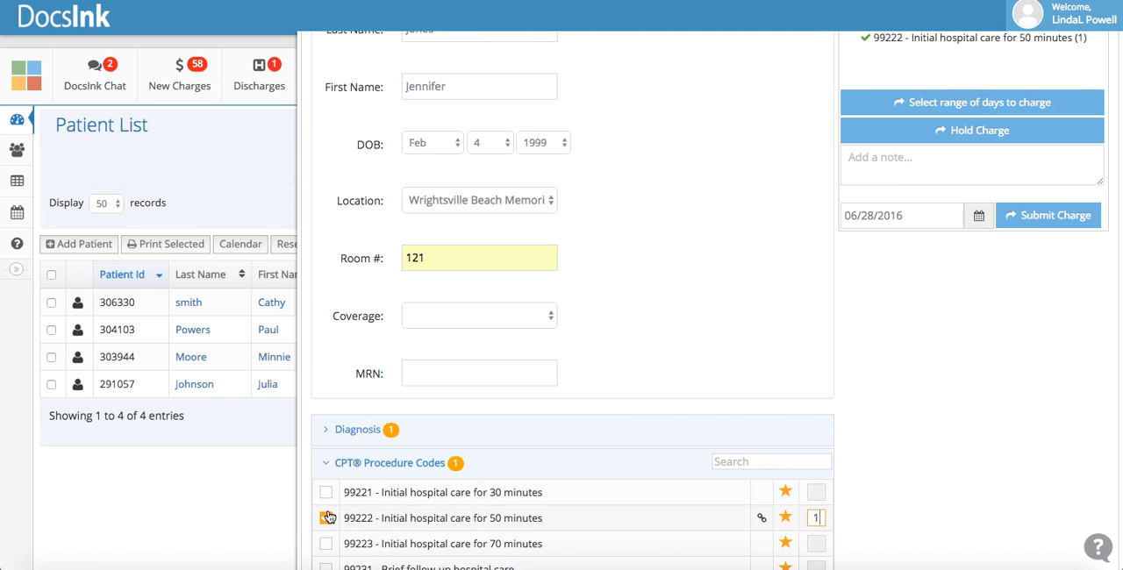
{"action": "left_click", "coordinate": [326, 464]}
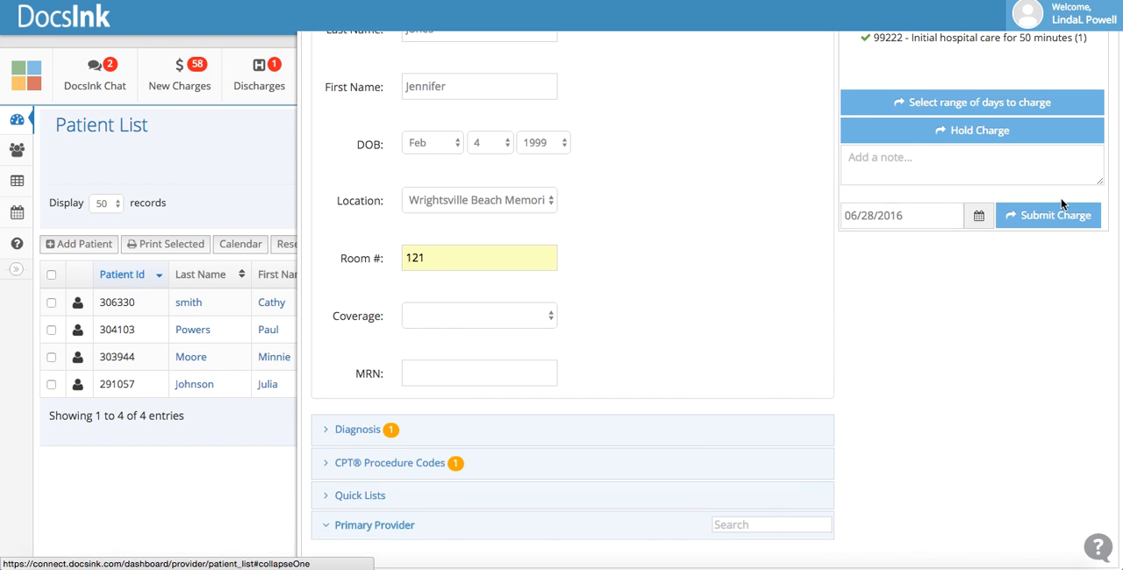
{"action": "left_click", "coordinate": [1051, 215]}
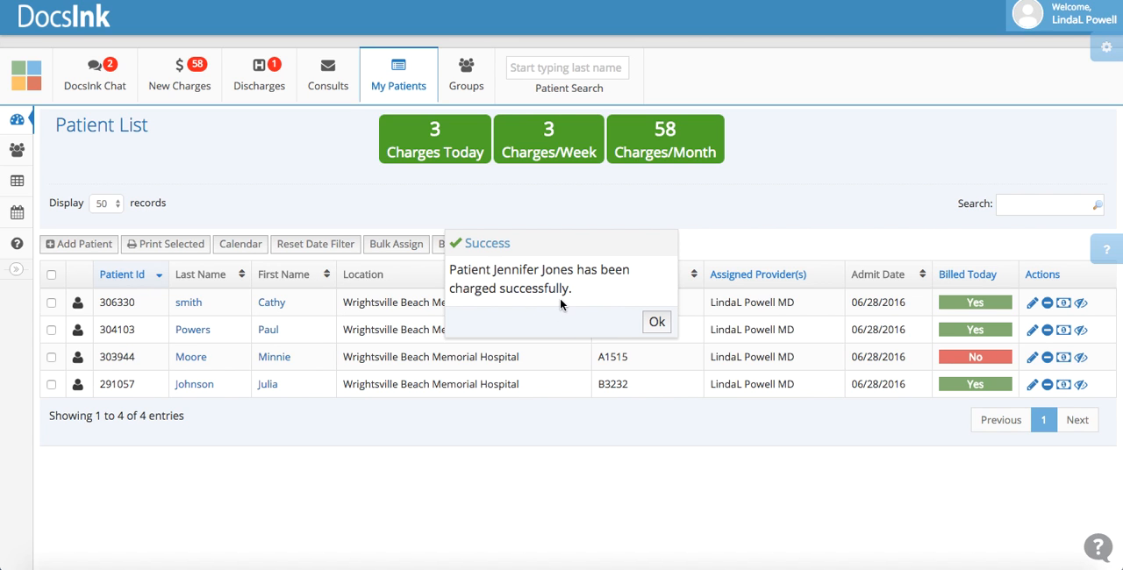
{"action": "left_click", "coordinate": [656, 322]}
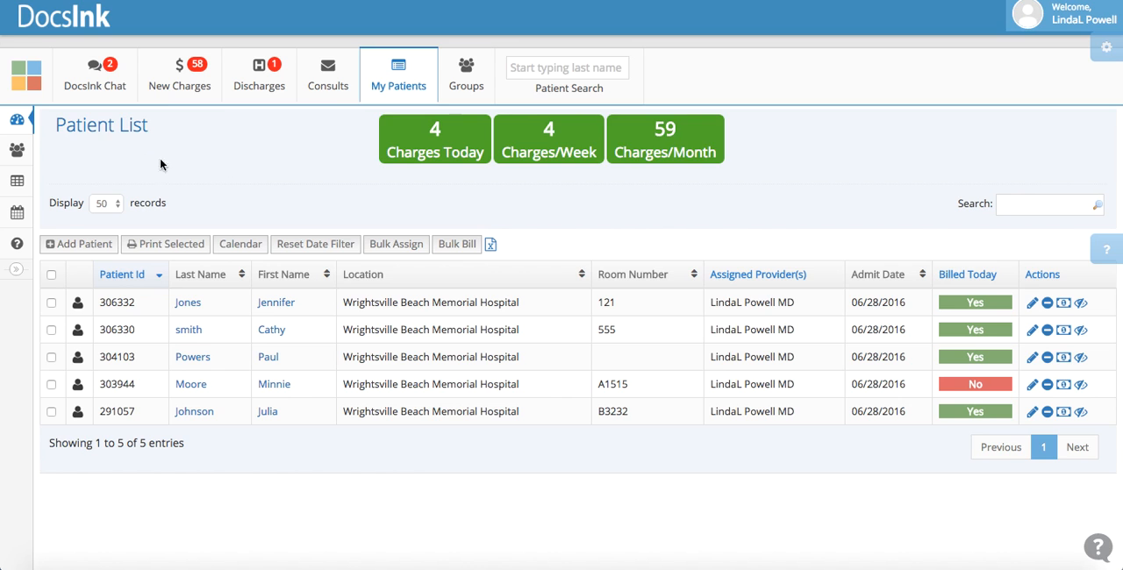
Open the full Add Patient form, enter the second patient's last and first name and set the gender to Male
{"action": "mouse_move", "coordinate": [27, 97]}
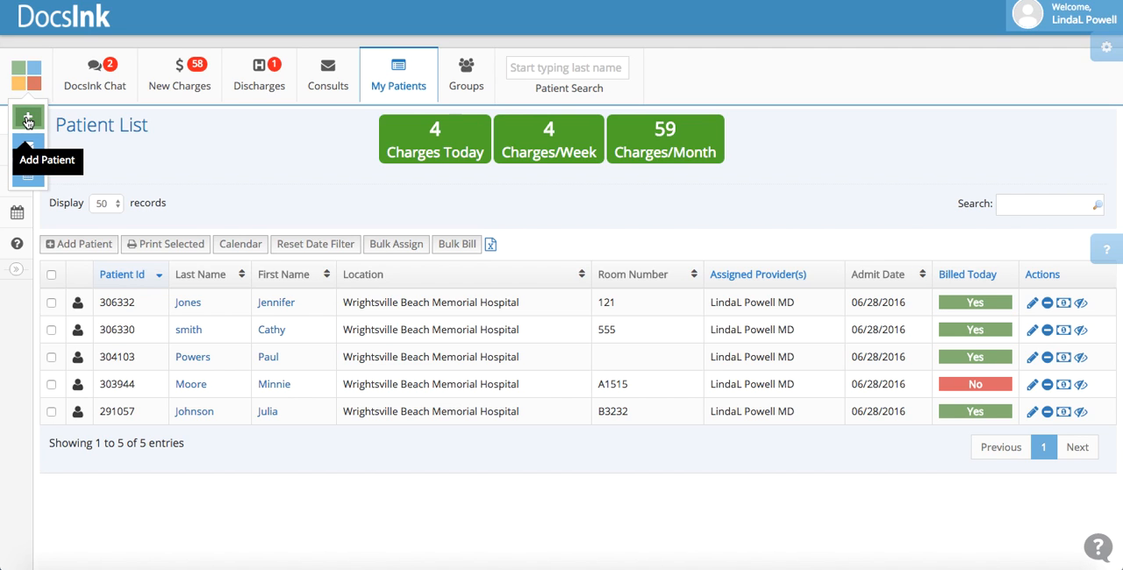
{"action": "left_click", "coordinate": [28, 121]}
{"action": "left_click", "coordinate": [284, 201]}
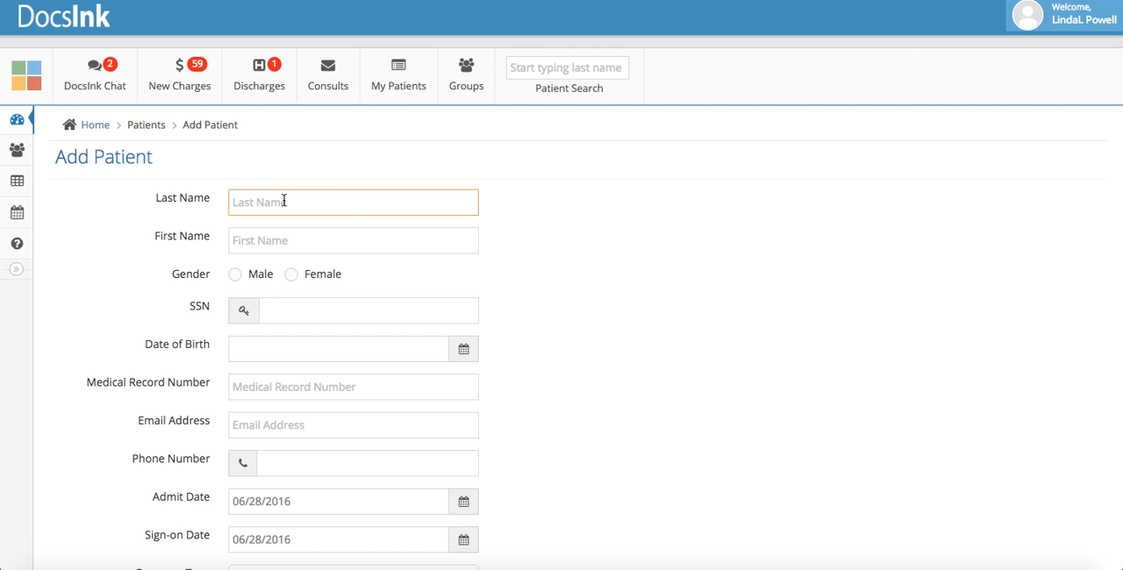
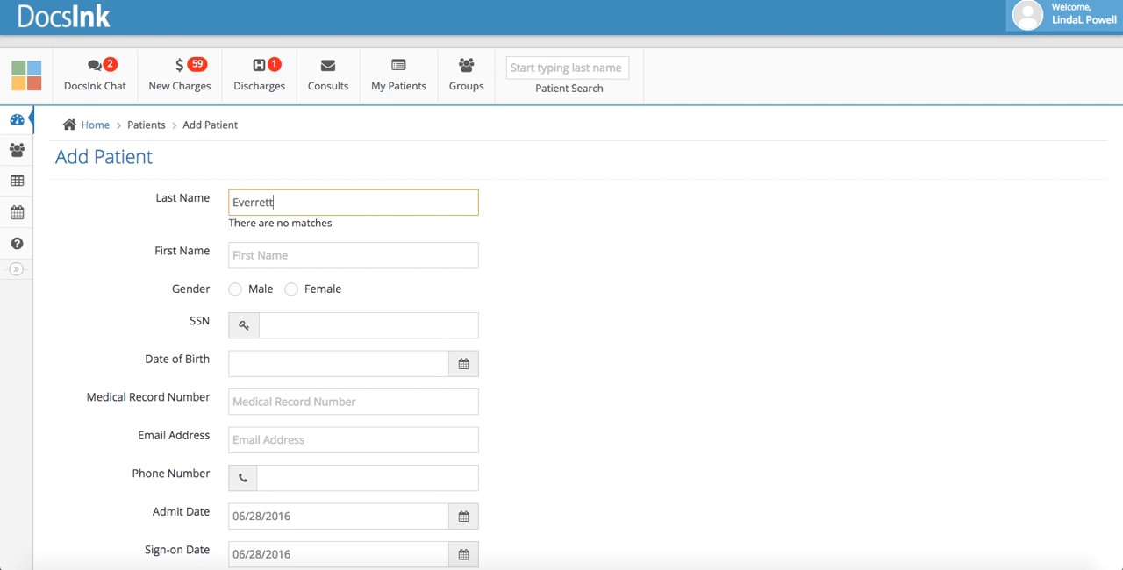
{"action": "key", "text": "Tab"}
{"action": "left_click", "coordinate": [236, 289]}
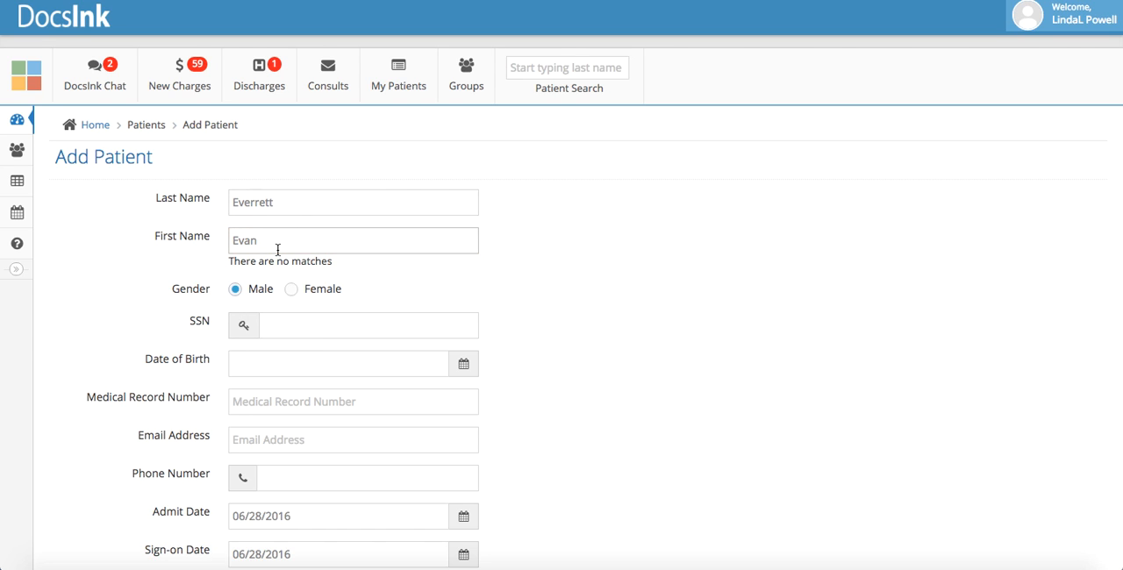
Fill in the second patient's date of birth, picking a calendar date and correcting its year
{"action": "left_click", "coordinate": [275, 361]}
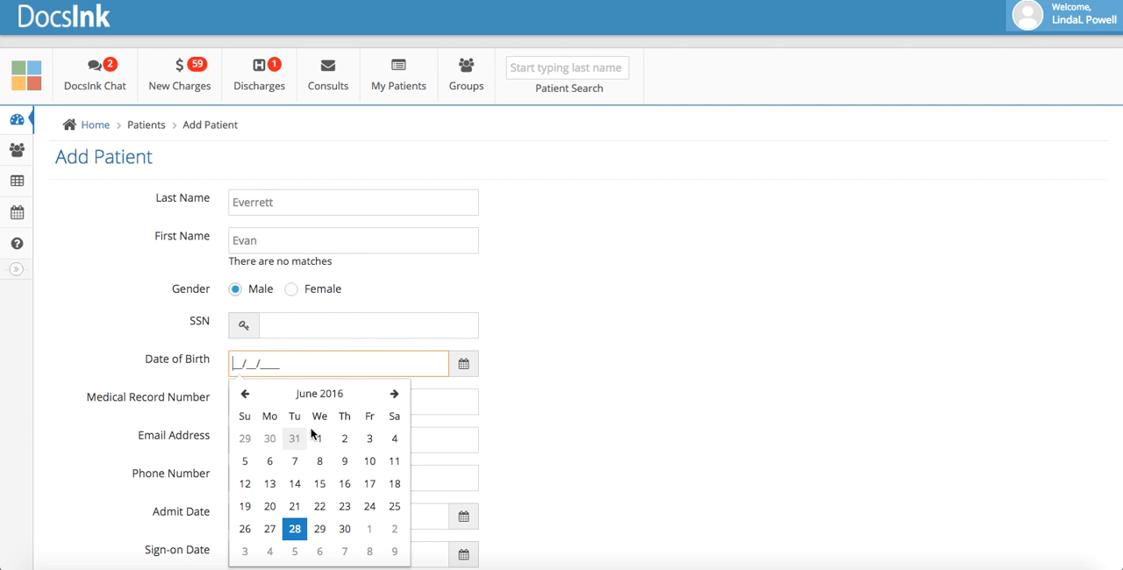
{"action": "left_click", "coordinate": [295, 529]}
{"action": "left_click", "coordinate": [297, 364]}
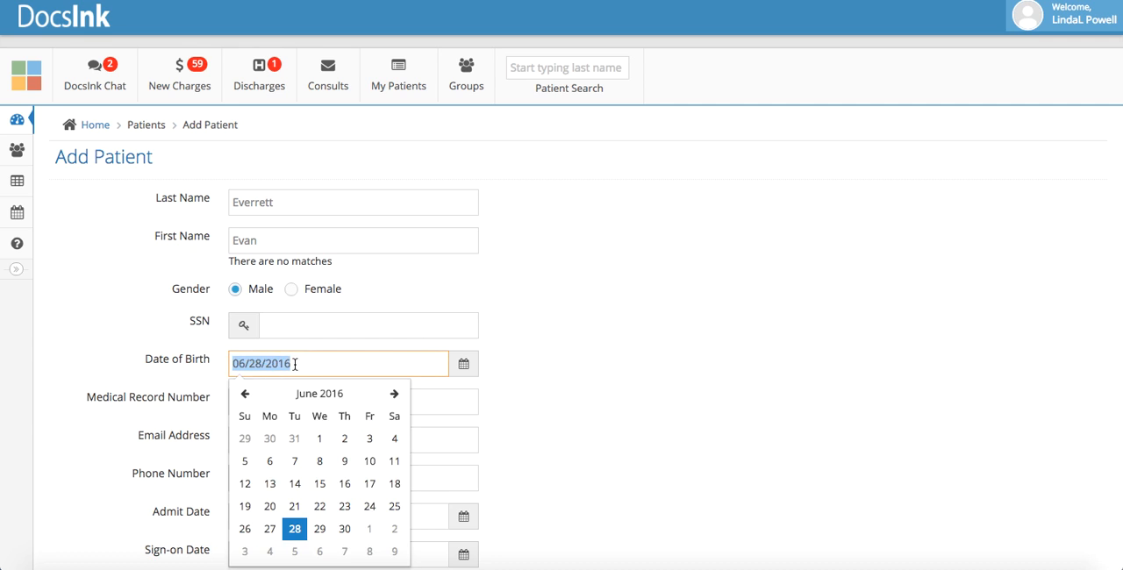
{"action": "double_click", "coordinate": [295, 364]}
{"action": "key", "text": "BackSpace"}
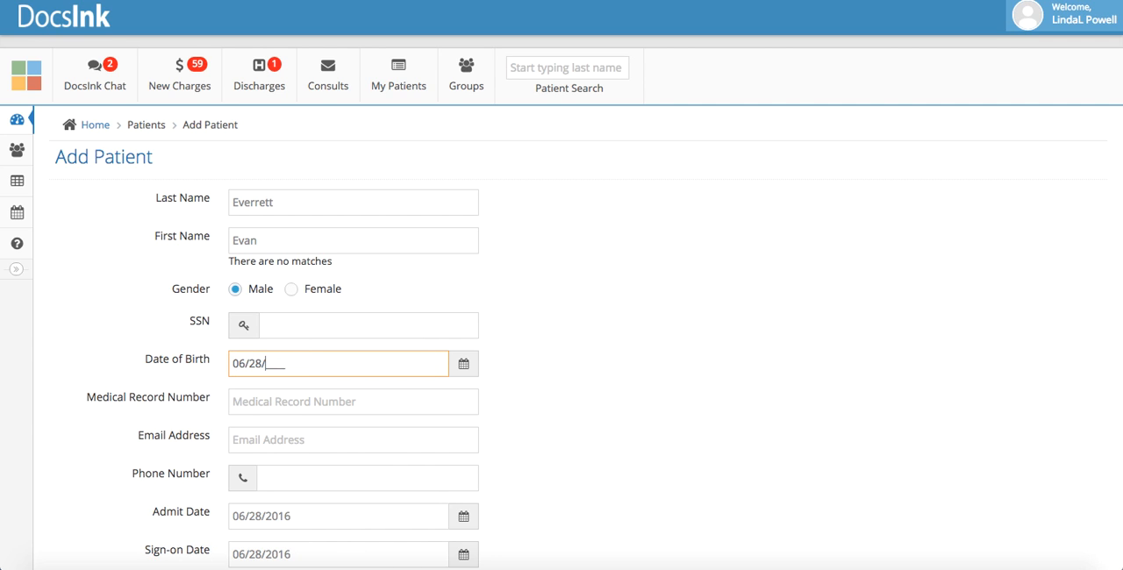
{"action": "type", "text": "1998"}
Assign the logged-in provider to the new patient
{"action": "scroll", "coordinate": [281, 445], "scroll_direction": "down", "scroll_amount": 3}
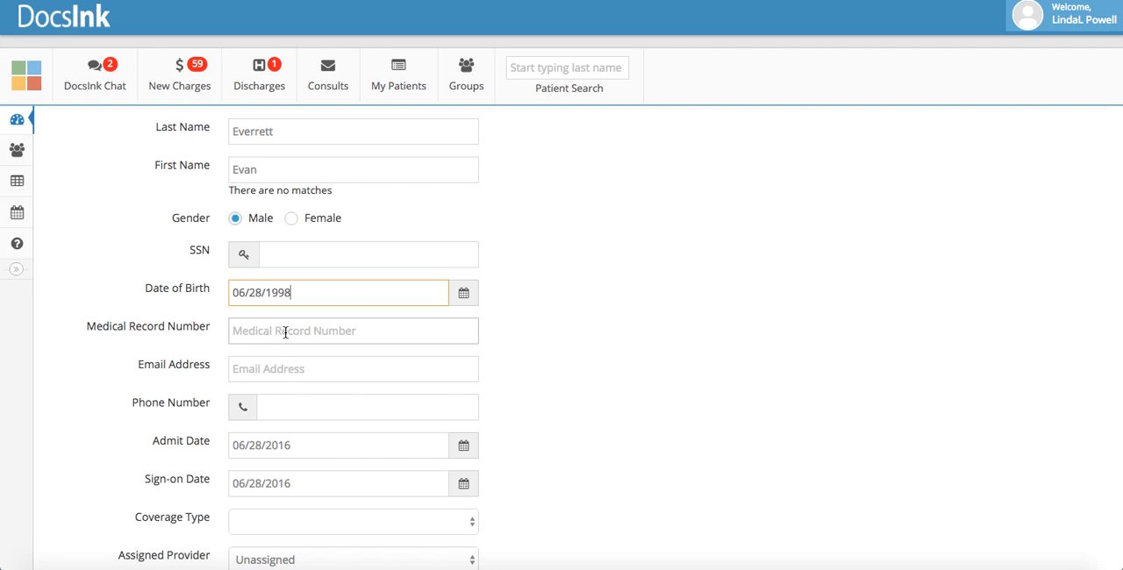
{"action": "scroll", "coordinate": [292, 428], "scroll_direction": "down", "scroll_amount": 3}
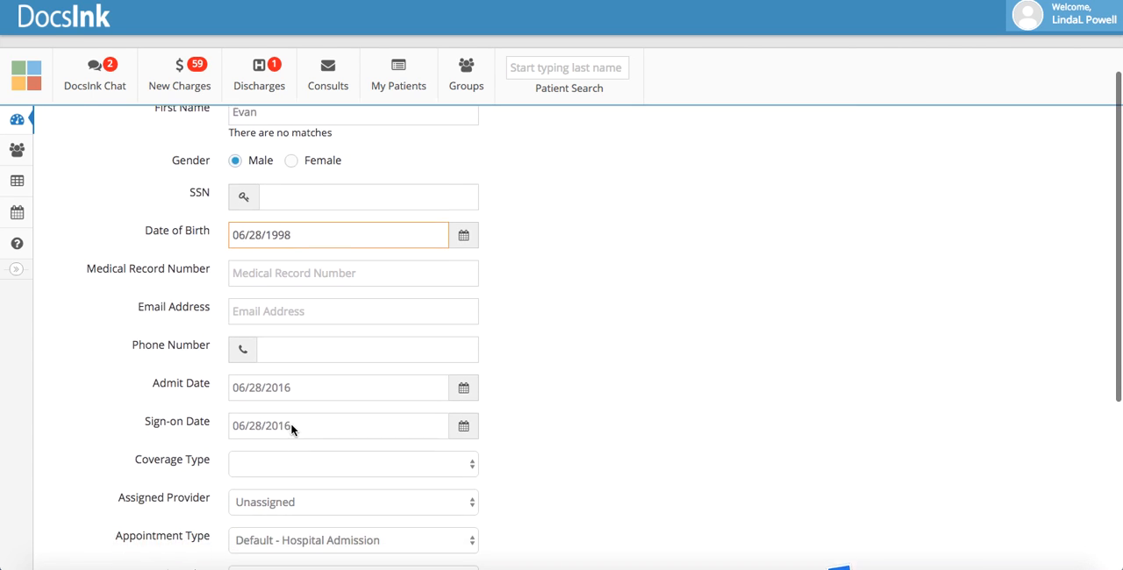
{"action": "left_click", "coordinate": [292, 493]}
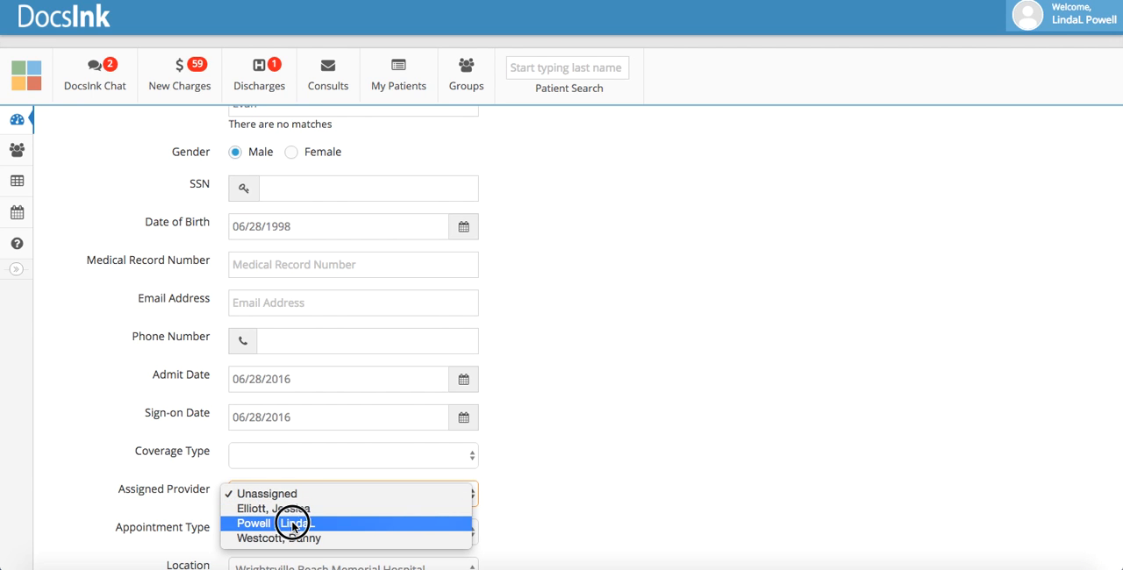
{"action": "left_click", "coordinate": [292, 524]}
Save the new patient record with Add to Census selected
{"action": "scroll", "coordinate": [292, 527], "scroll_direction": "down", "scroll_amount": 3}
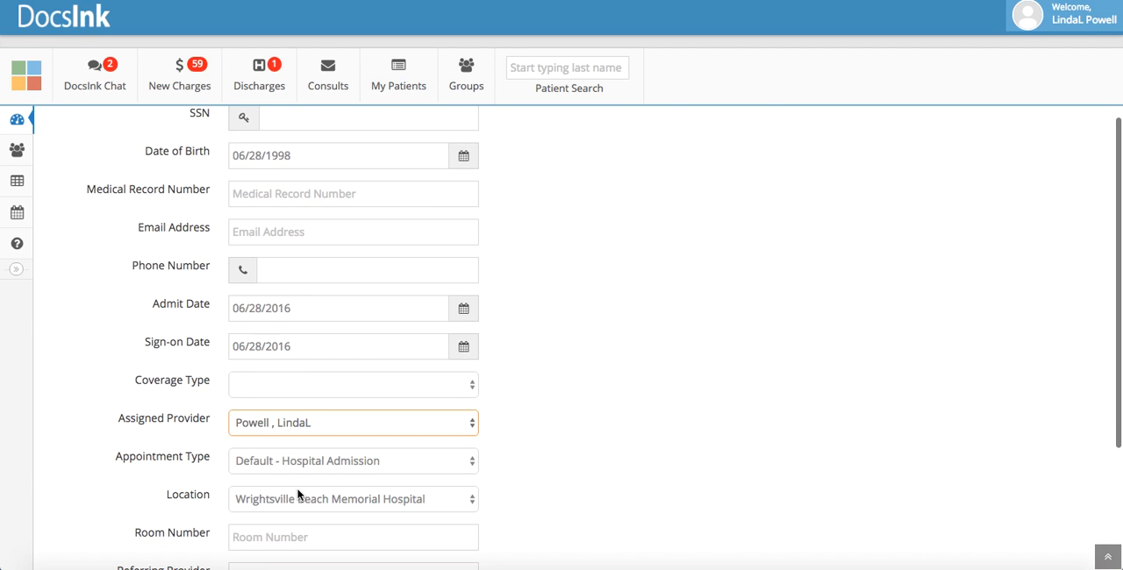
{"action": "scroll", "coordinate": [299, 509], "scroll_direction": "down", "scroll_amount": 4}
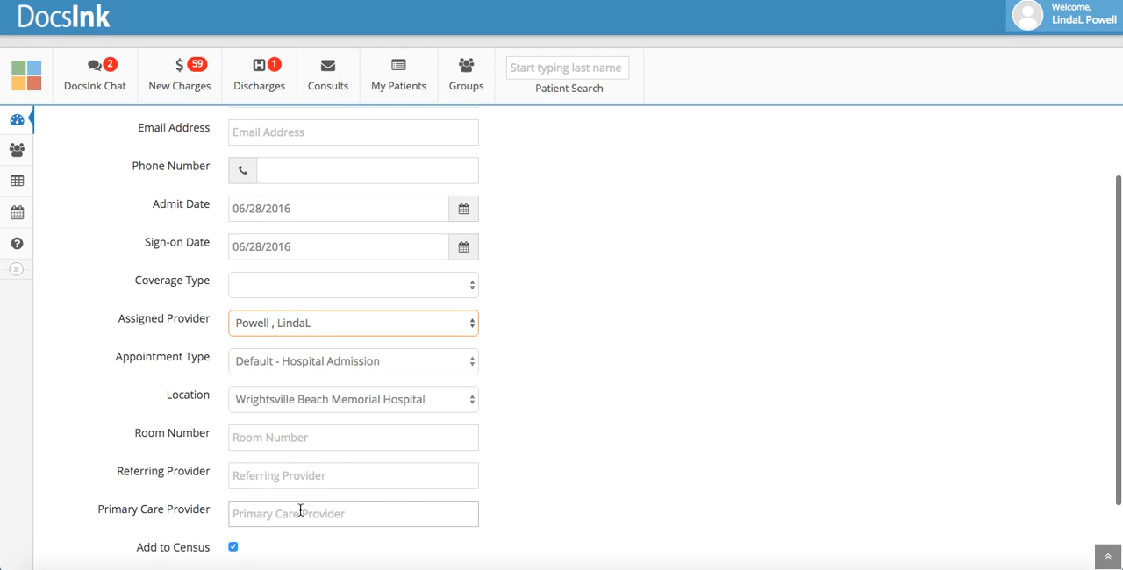
{"action": "scroll", "coordinate": [275, 474], "scroll_direction": "down", "scroll_amount": 3}
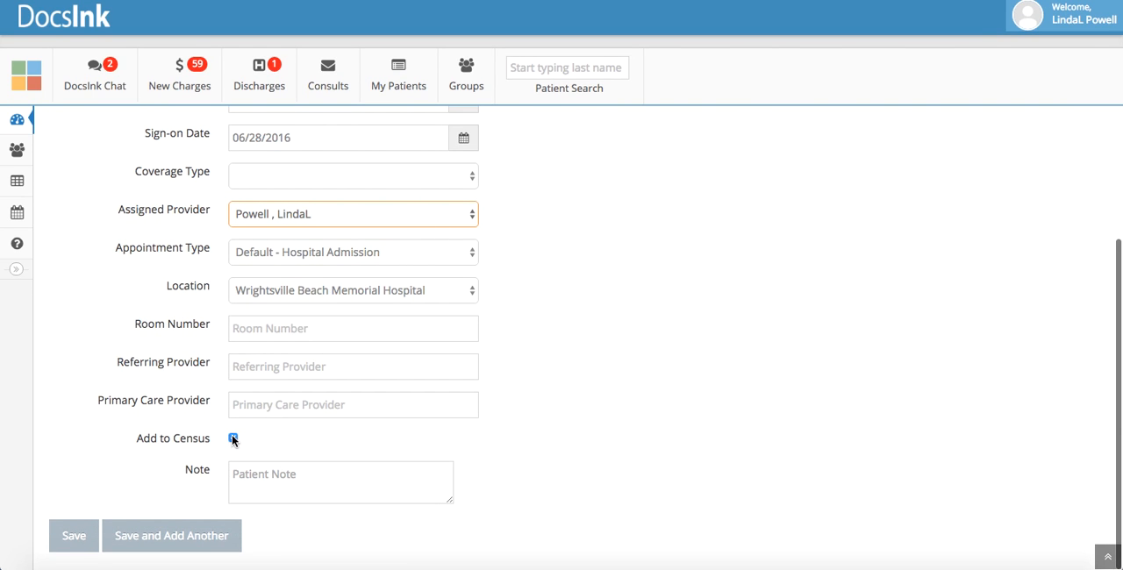
{"action": "left_click", "coordinate": [74, 537]}
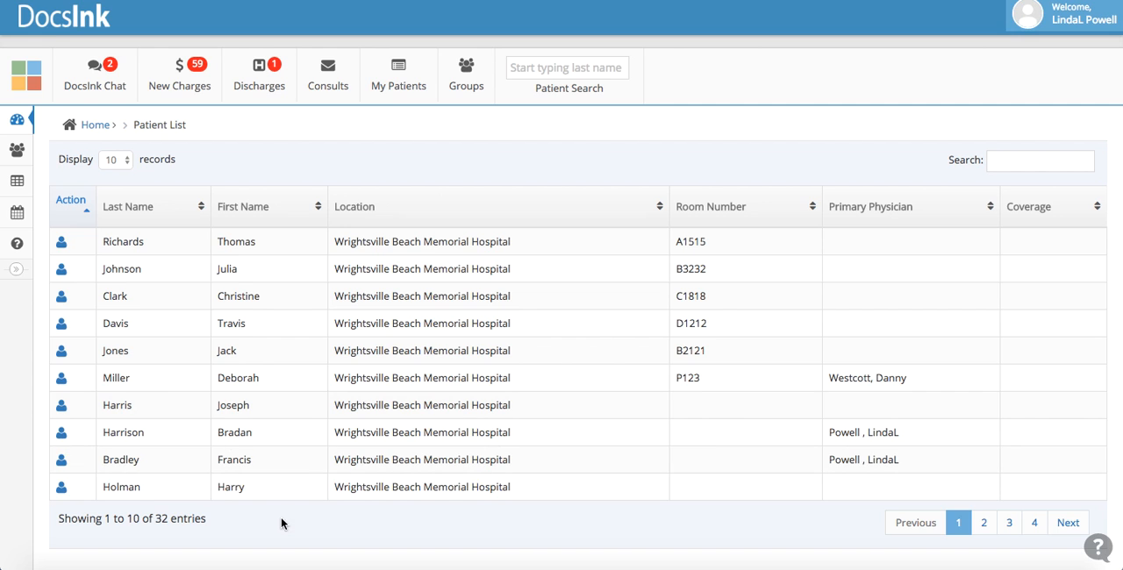
Open the My Patients list, look up an existing patient by last name with Patient Search and open that patient's profile
{"action": "mouse_move", "coordinate": [443, 85]}
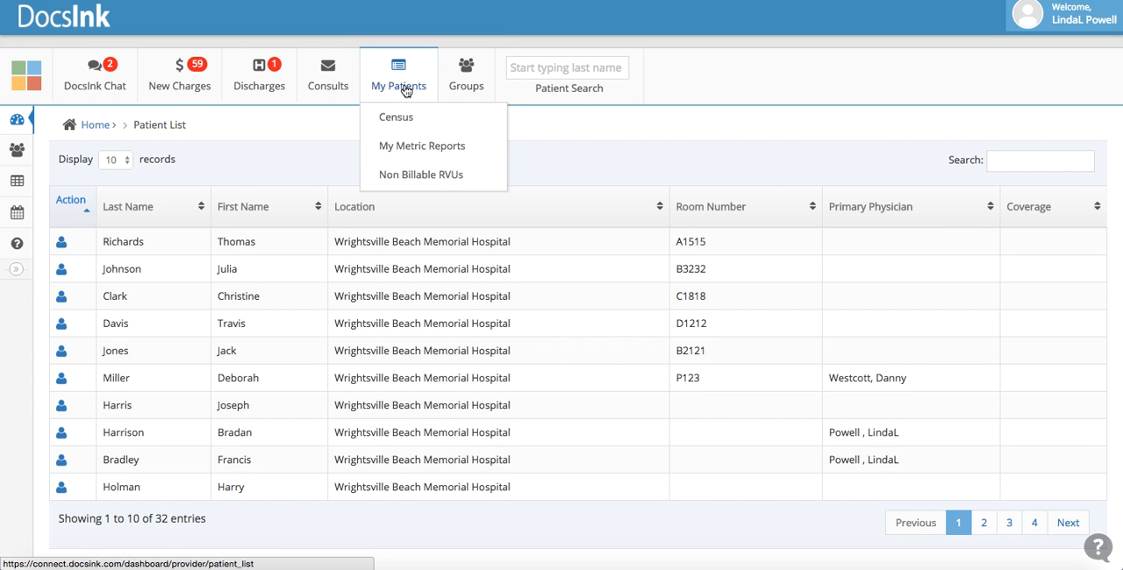
{"action": "left_click", "coordinate": [406, 90]}
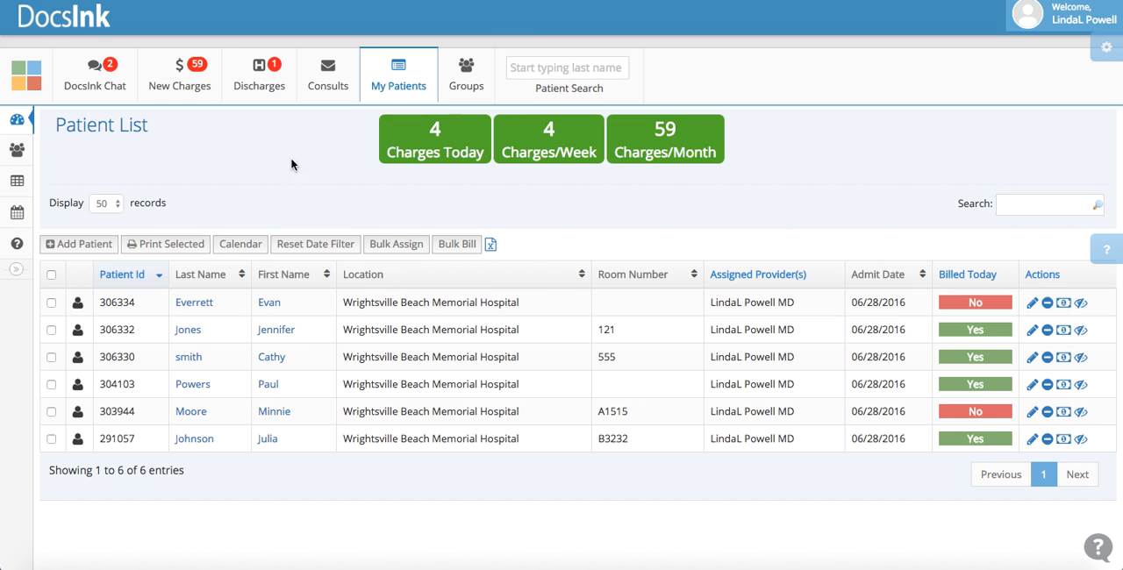
{"action": "left_click", "coordinate": [558, 64]}
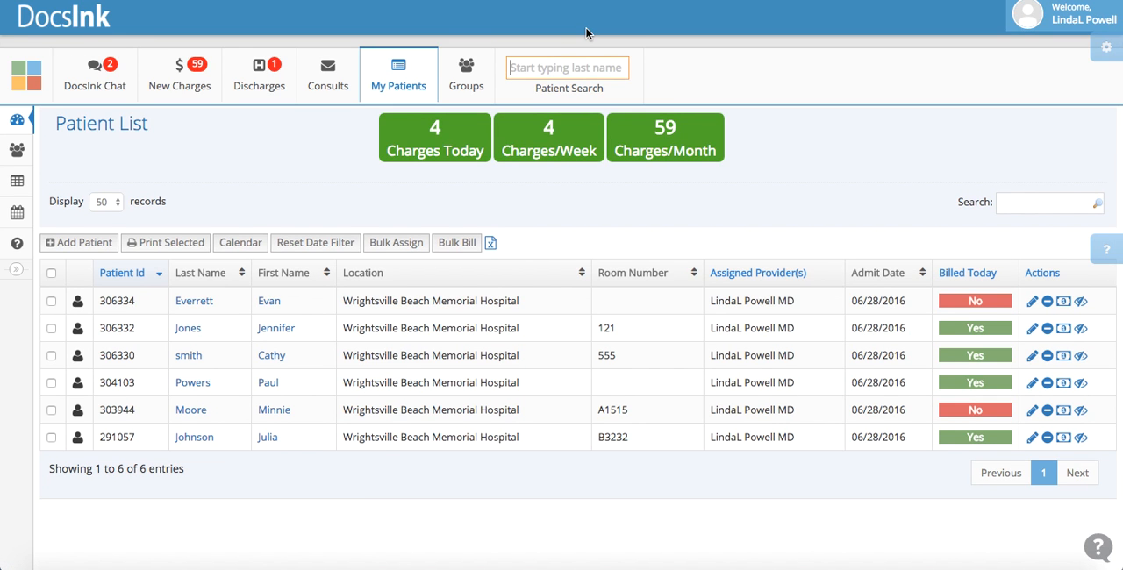
{"action": "type", "text": "test"}
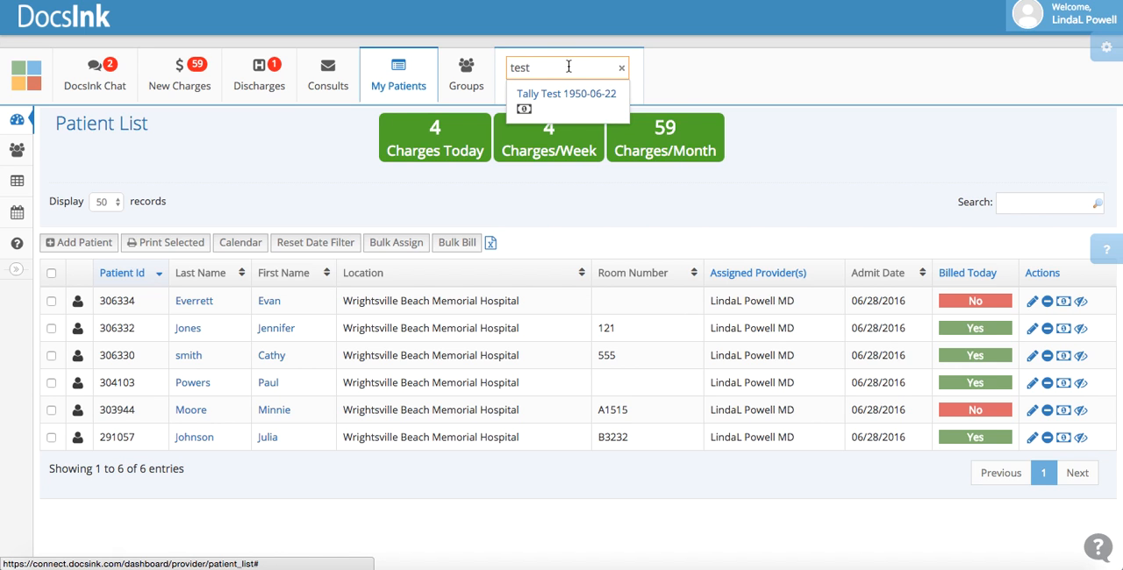
{"action": "left_click", "coordinate": [562, 98]}
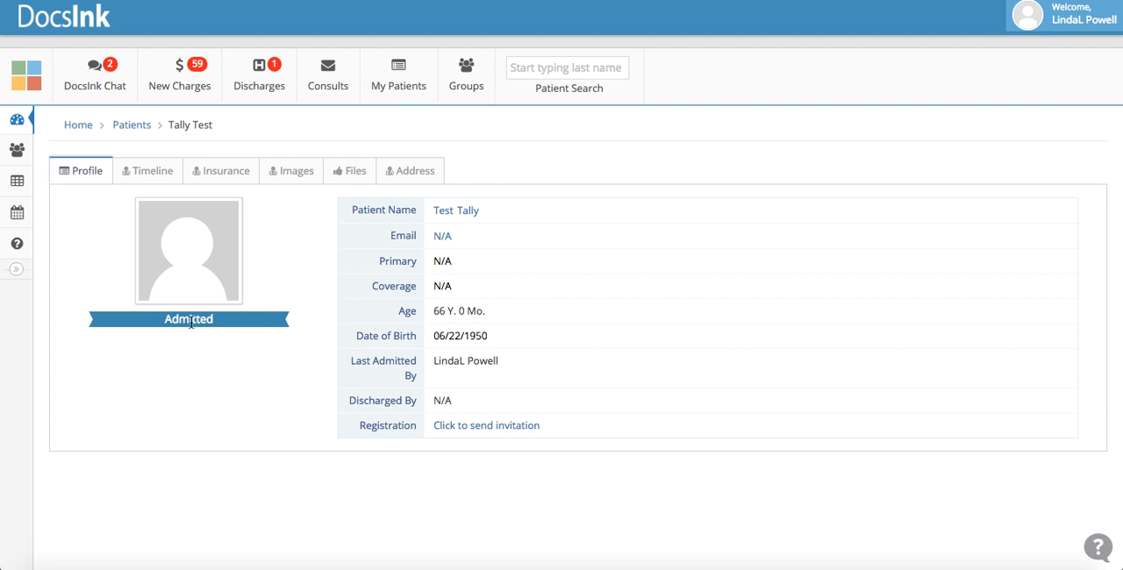
Search for a different existing patient by last name and open the profile of the first match
{"action": "left_click", "coordinate": [556, 67]}
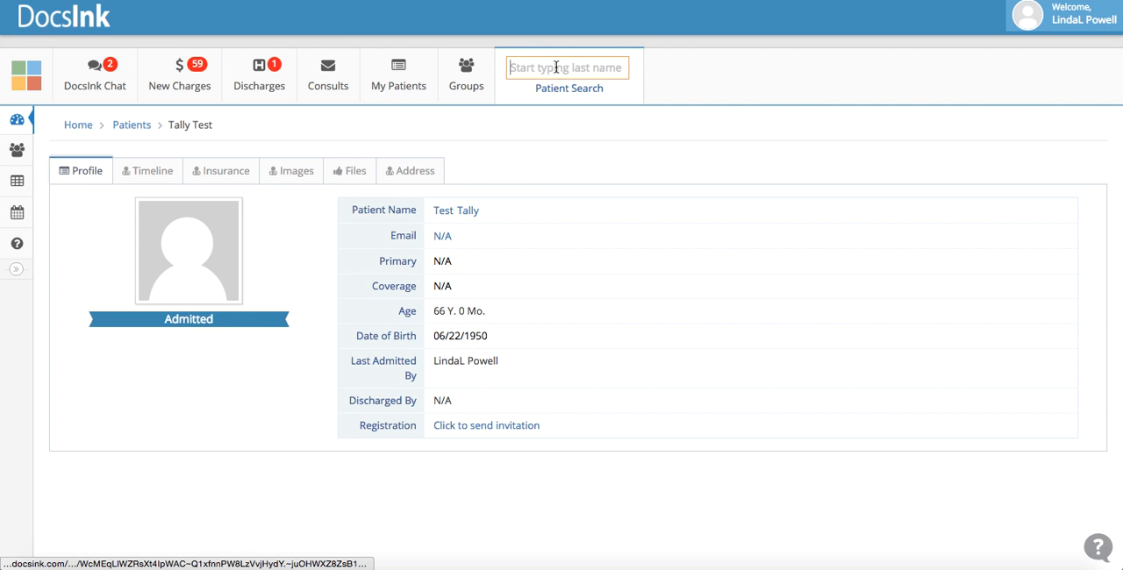
{"action": "type", "text": "j"}
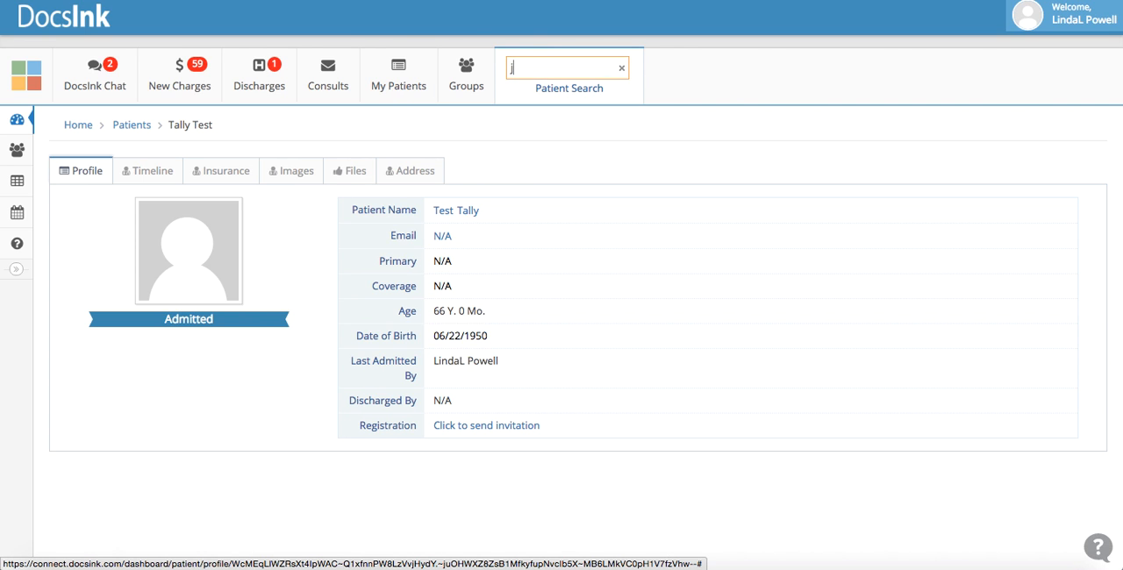
{"action": "type", "text": "ones"}
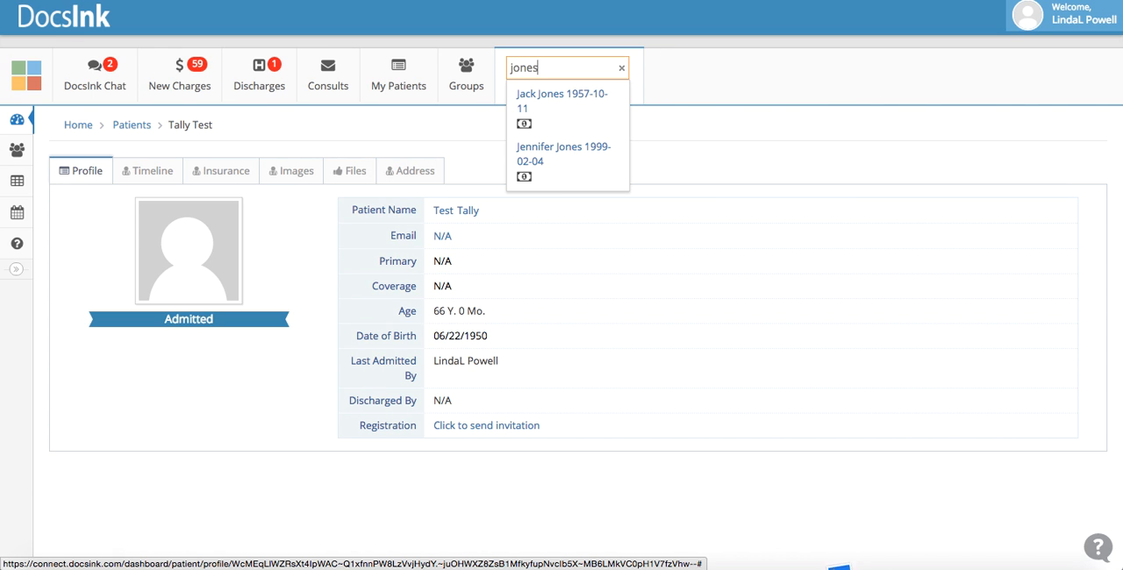
{"action": "left_click", "coordinate": [531, 96]}
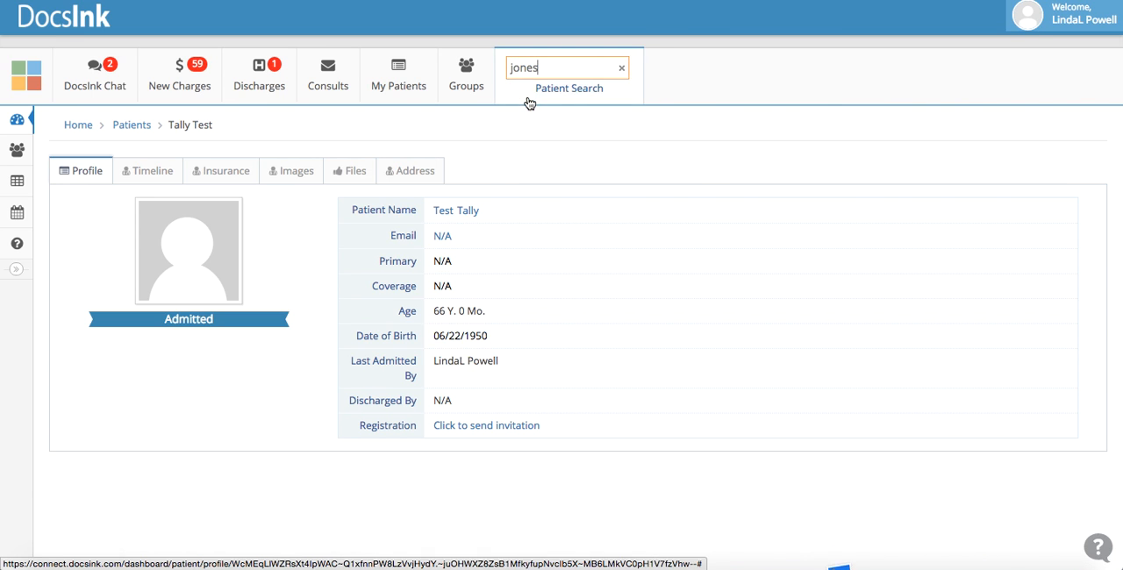
Add this patient to the census with the logged-in provider assigned, and return to the My Patients list
{"action": "left_click", "coordinate": [188, 320]}
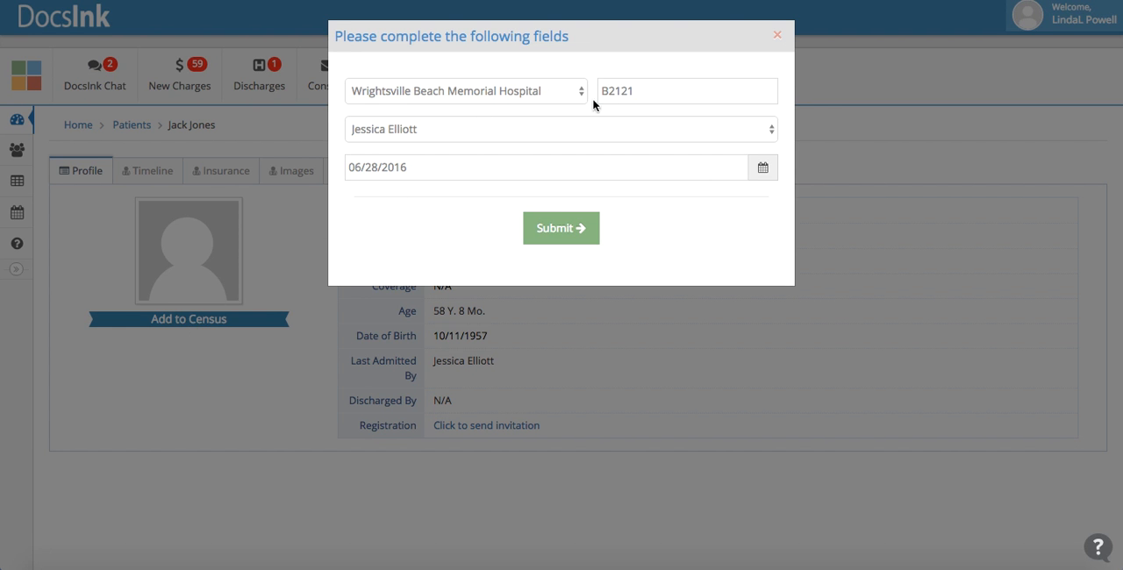
{"action": "left_click", "coordinate": [492, 135]}
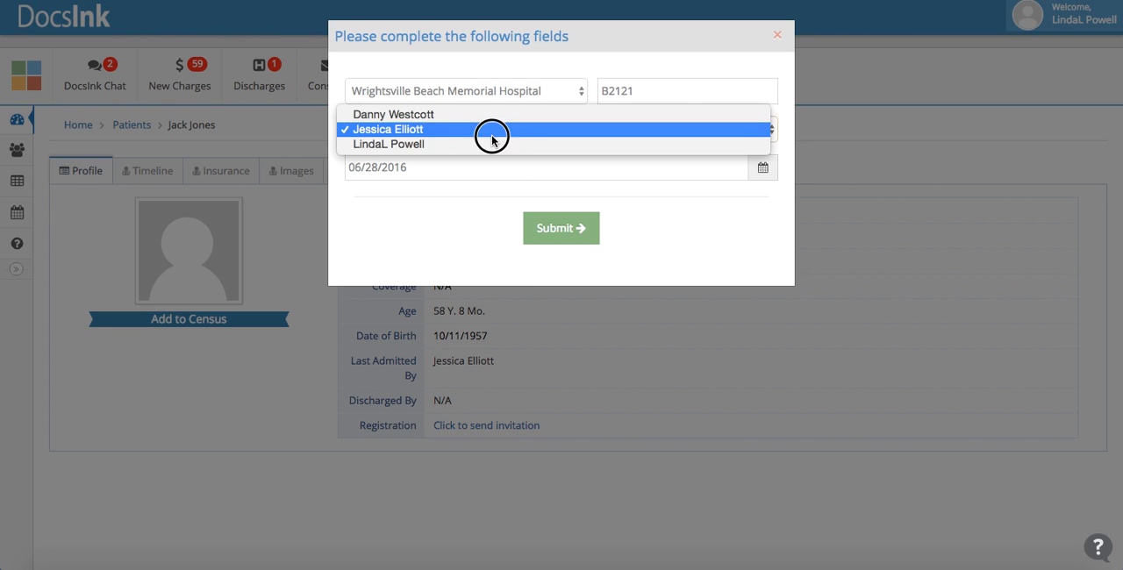
{"action": "left_click", "coordinate": [485, 148]}
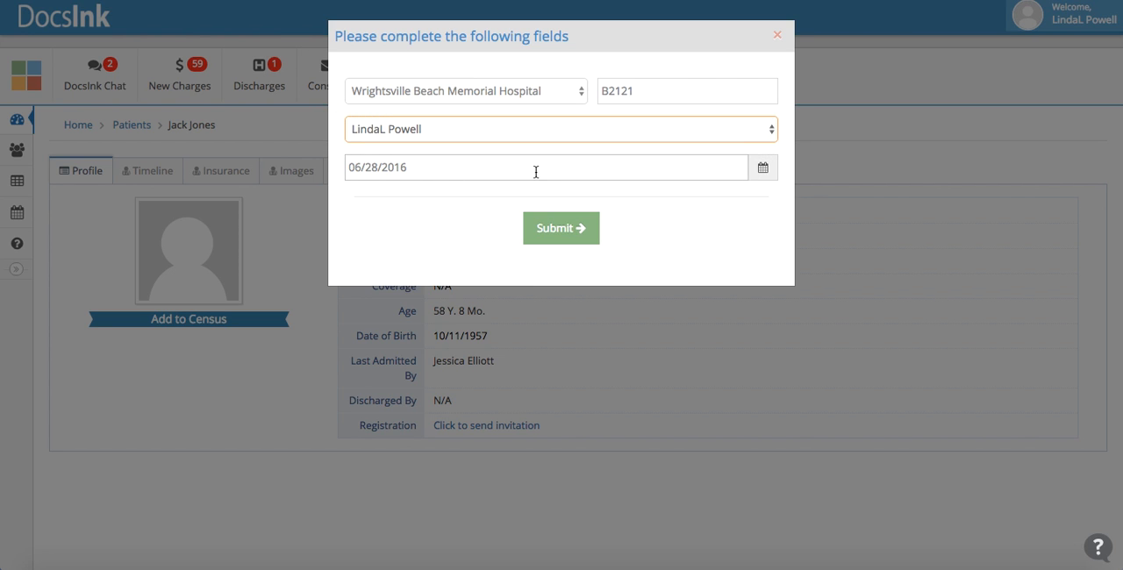
{"action": "left_click", "coordinate": [580, 230]}
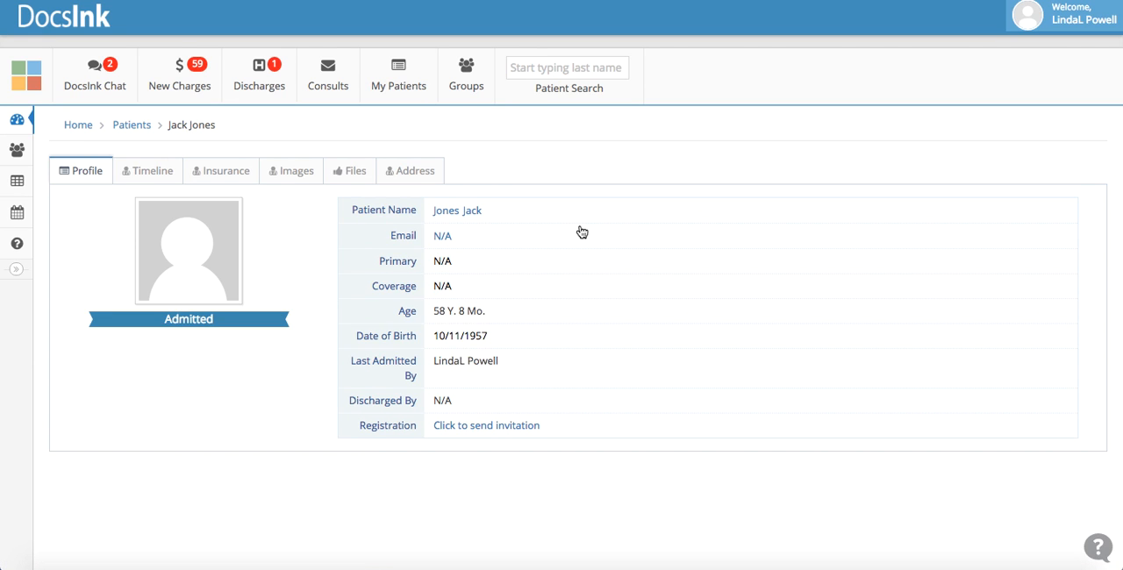
{"action": "mouse_move", "coordinate": [402, 82]}
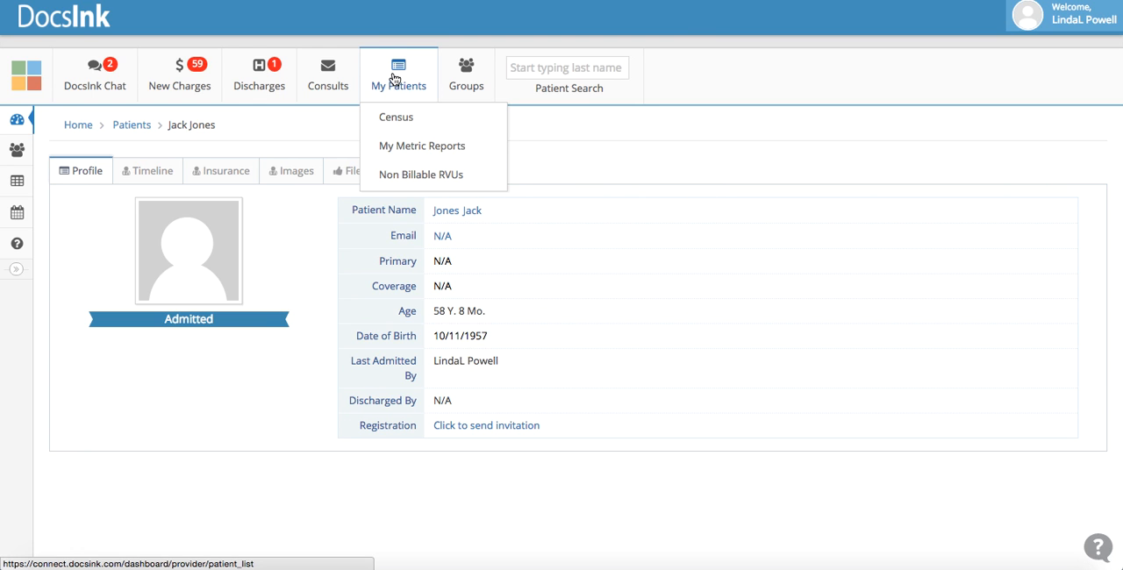
{"action": "left_click", "coordinate": [394, 82]}
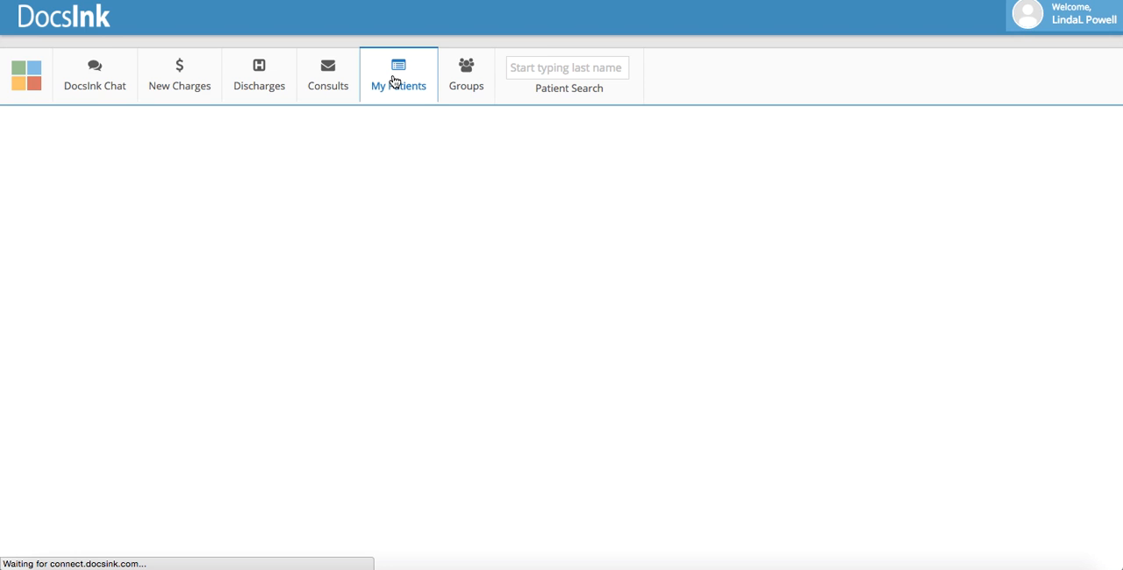